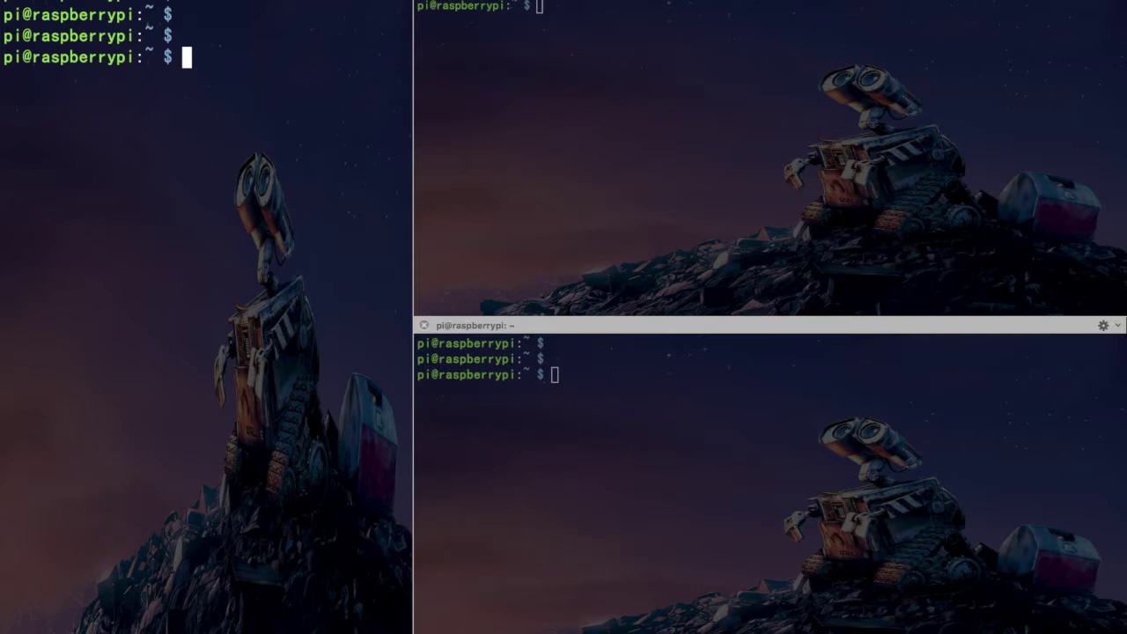
Step: Start a temperature logging loop with while true; do vcgencmd measure_temp; sleep 0.5; done
key("Up")
key("Up")
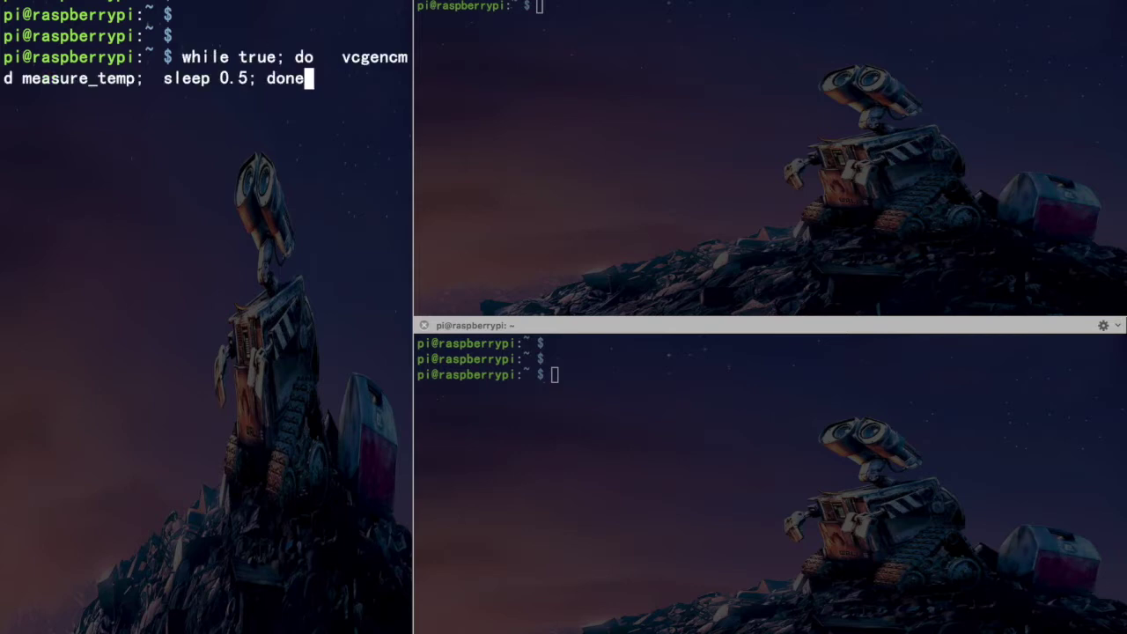
key("Return")
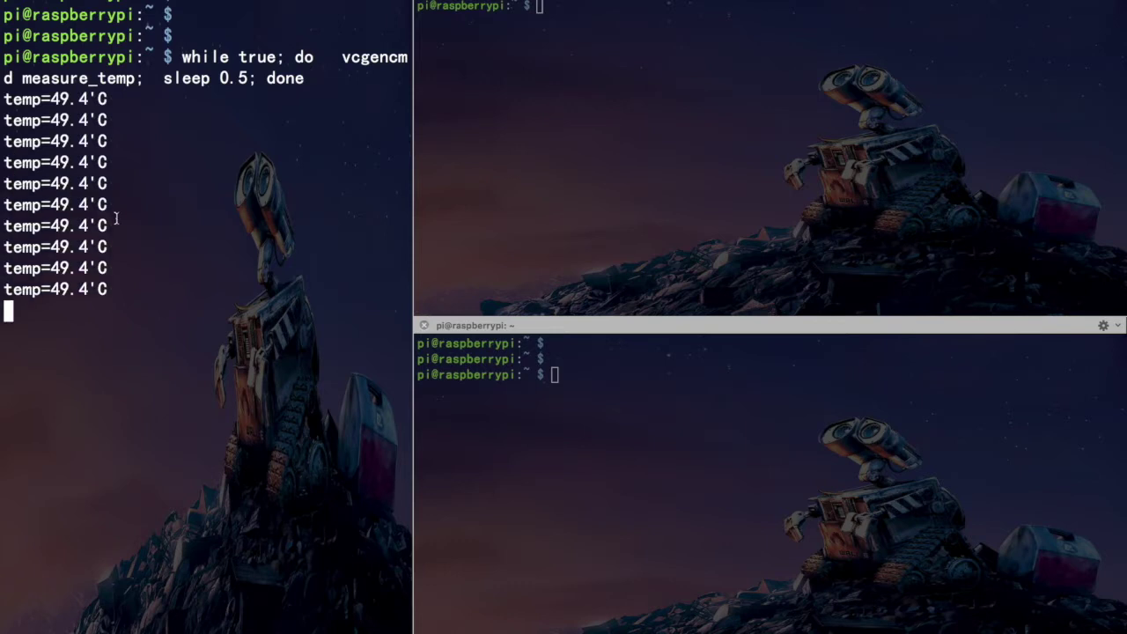
Step: View the running processes with top in the second terminal session, and quit it
left_click(497, 219)
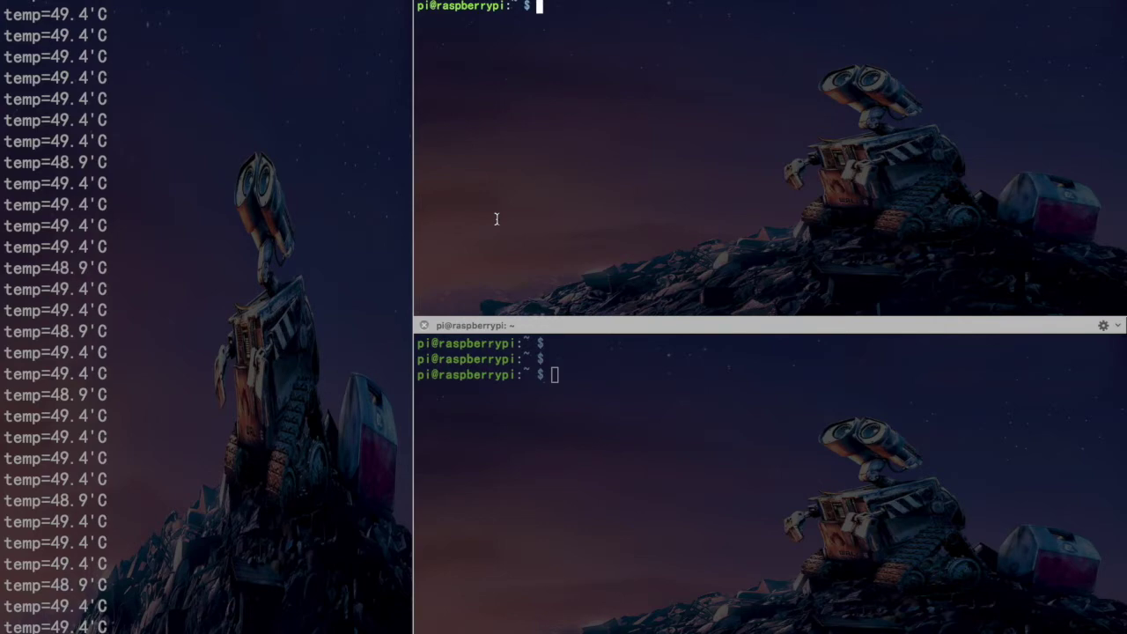
type("top")
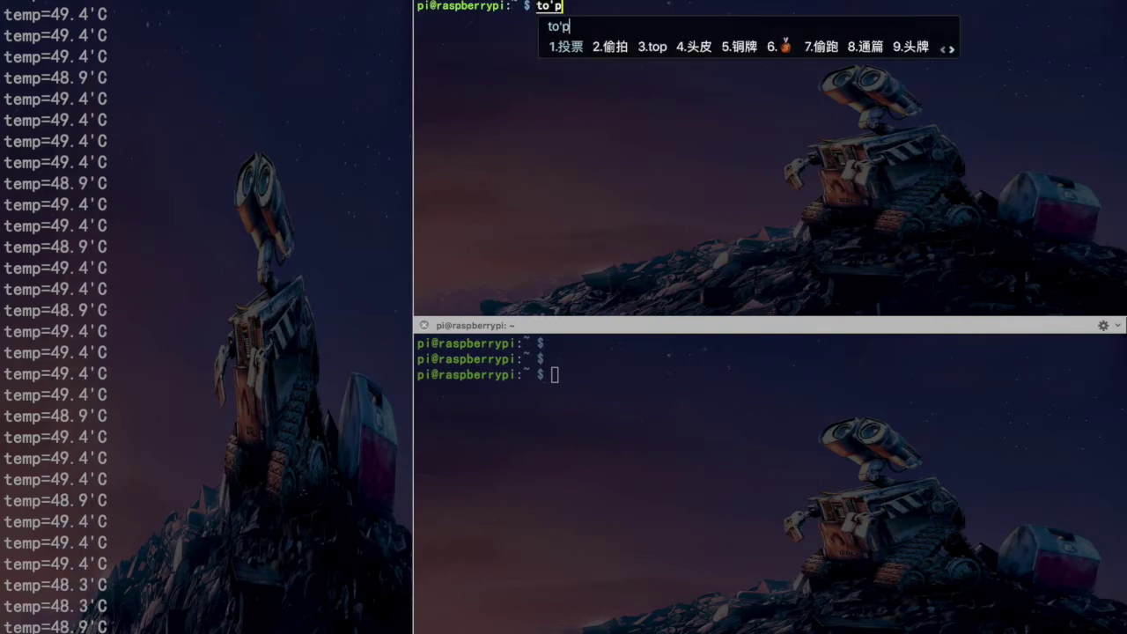
key("Return")
key("Return")
type("q")
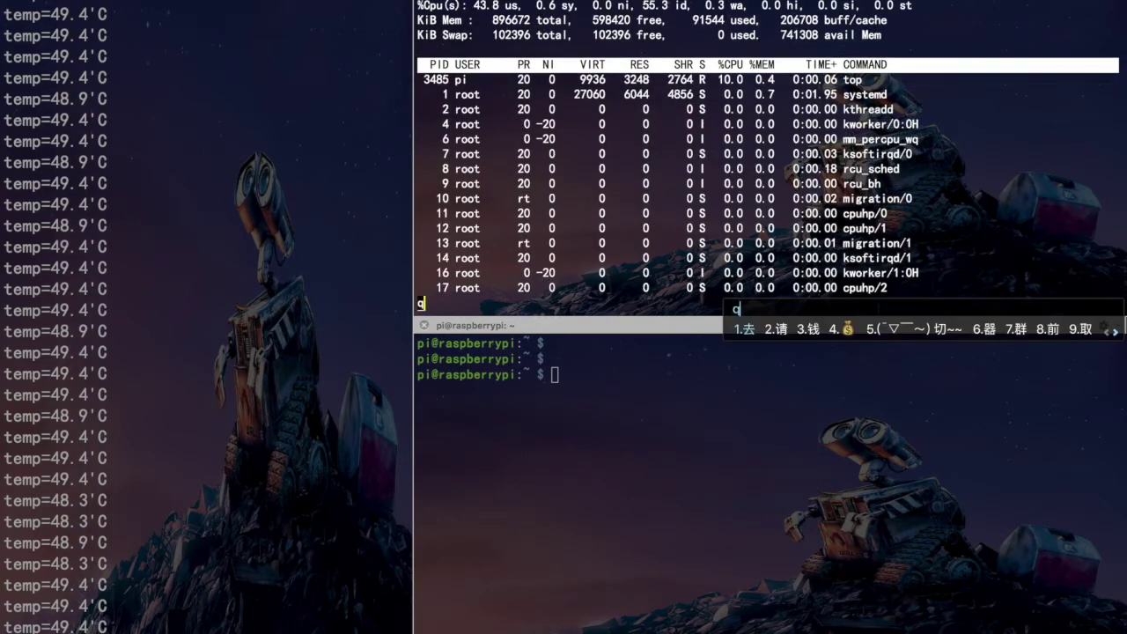
Step: Clear the second terminal session and start the htop process monitor in it
type("clear")
key("Return")
type("htop")
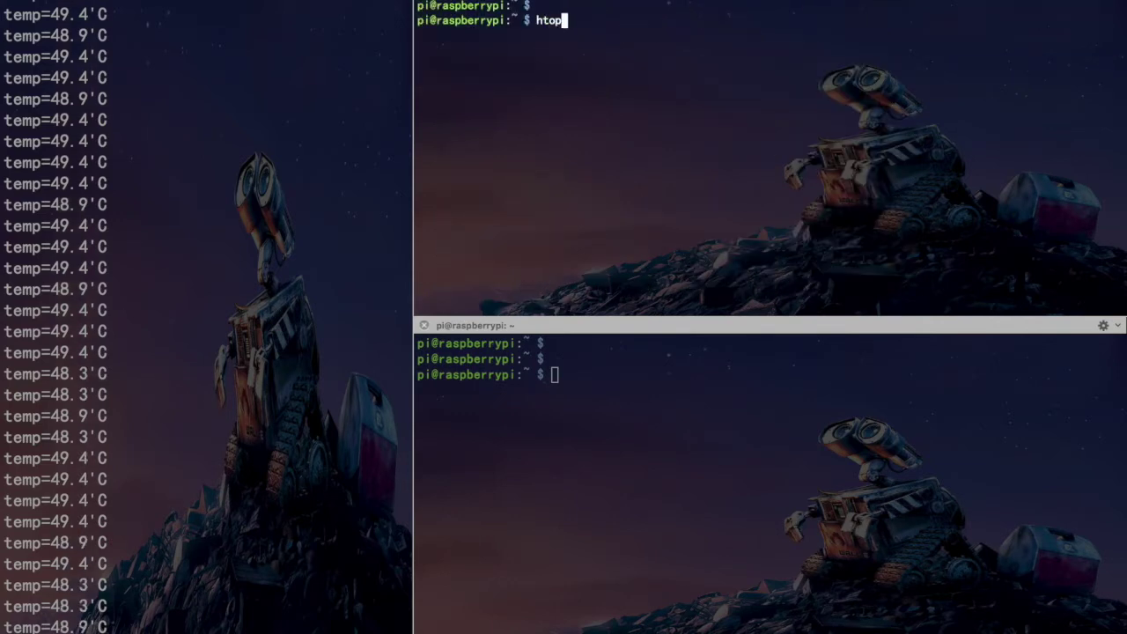
key("Return")
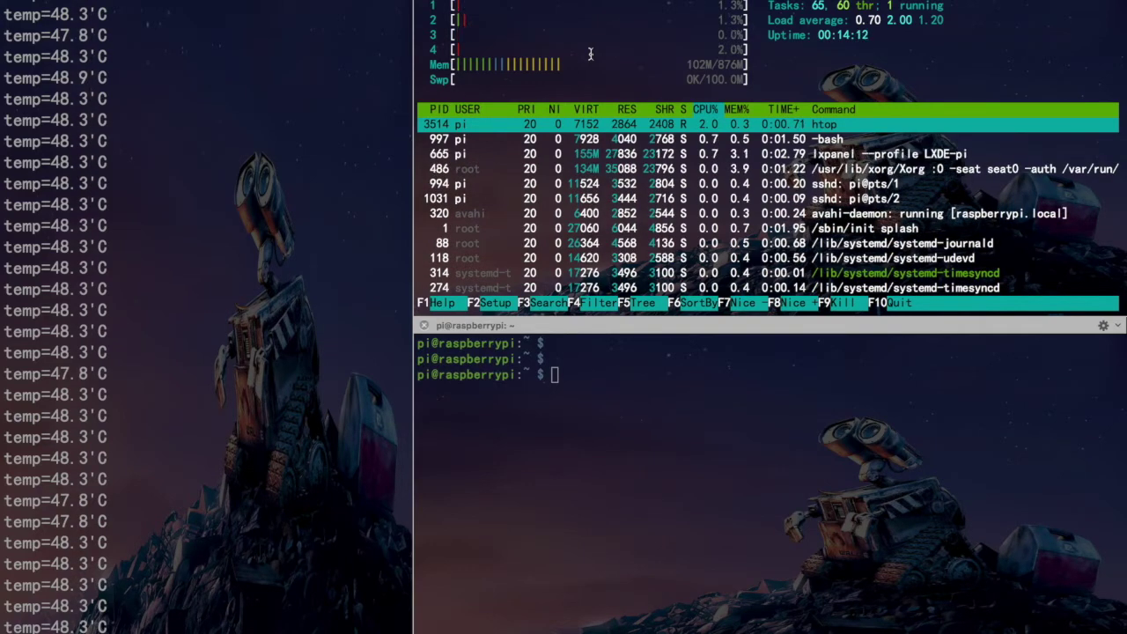
Step: Enter while true; do sysbench --test=cpu --cpu-max-prime=20000 --num-threads=4 run; sleep 0.1; done at the third terminal session's prompt
left_click(584, 404)
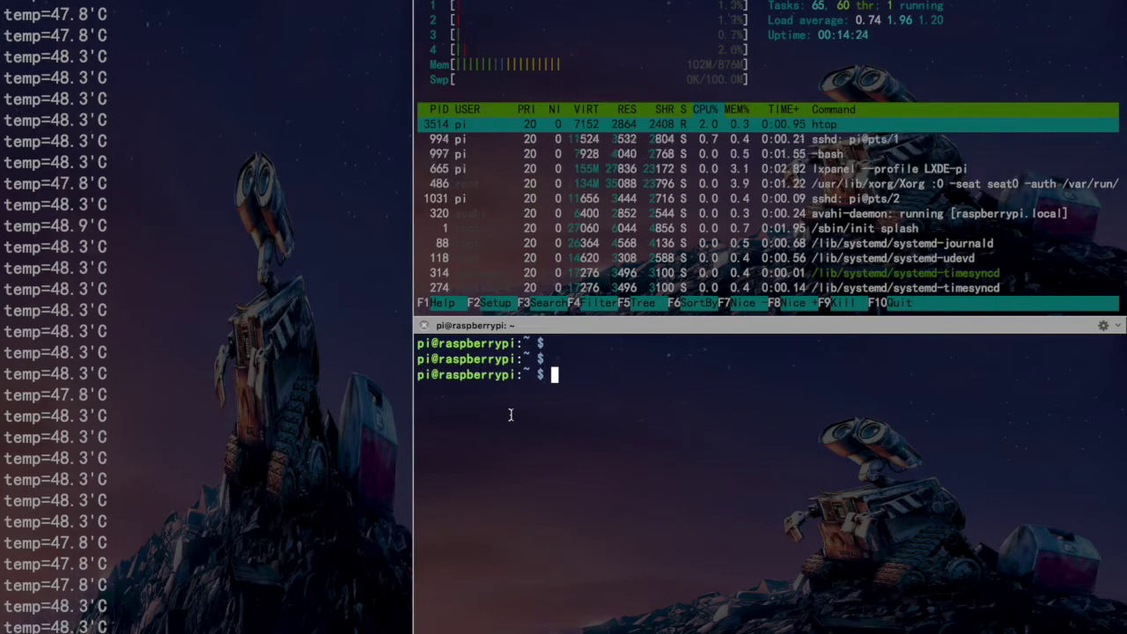
type("clear")
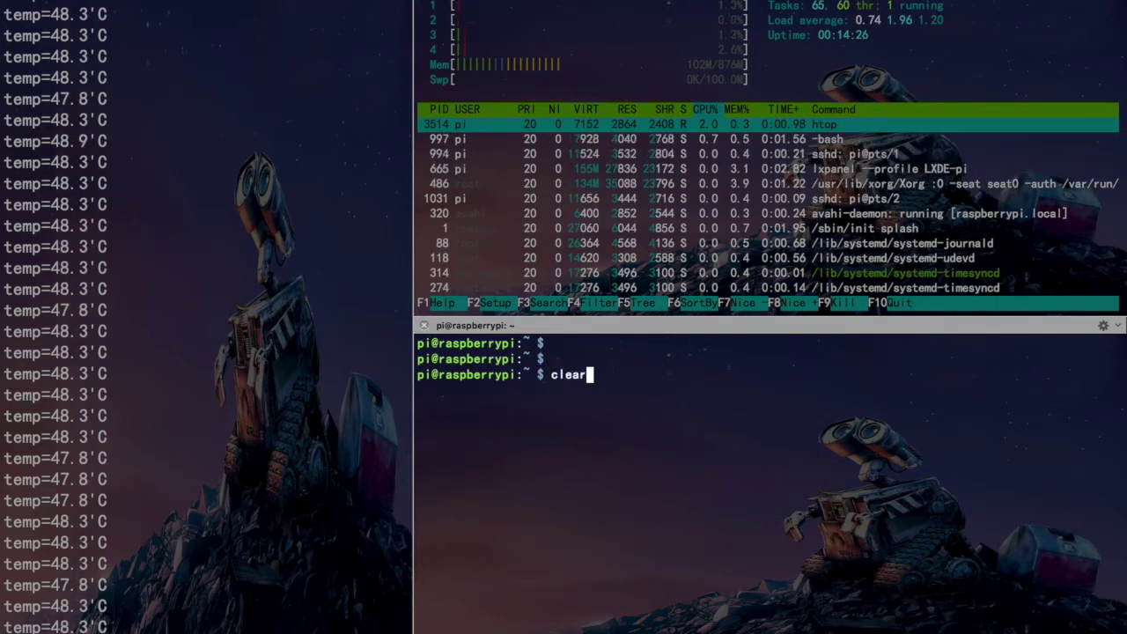
key("Up")
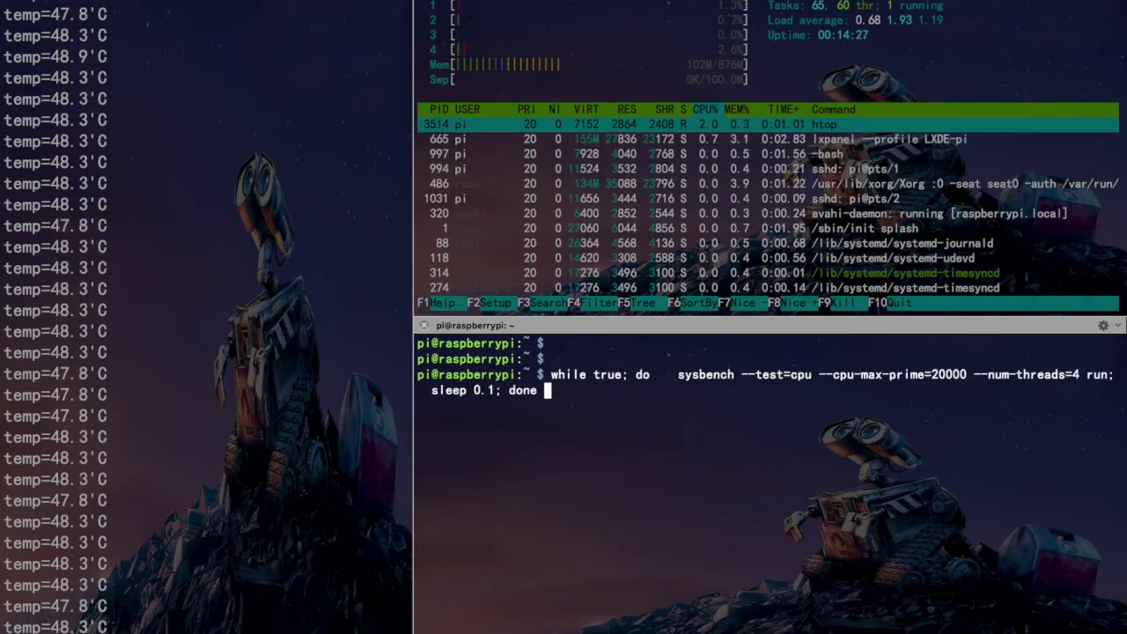
Step: Examine the parts of the sysbench loop: the while/do/done structure, the sleep interval, the prime limit and the thread count
left_click_drag(552, 375, 641, 377)
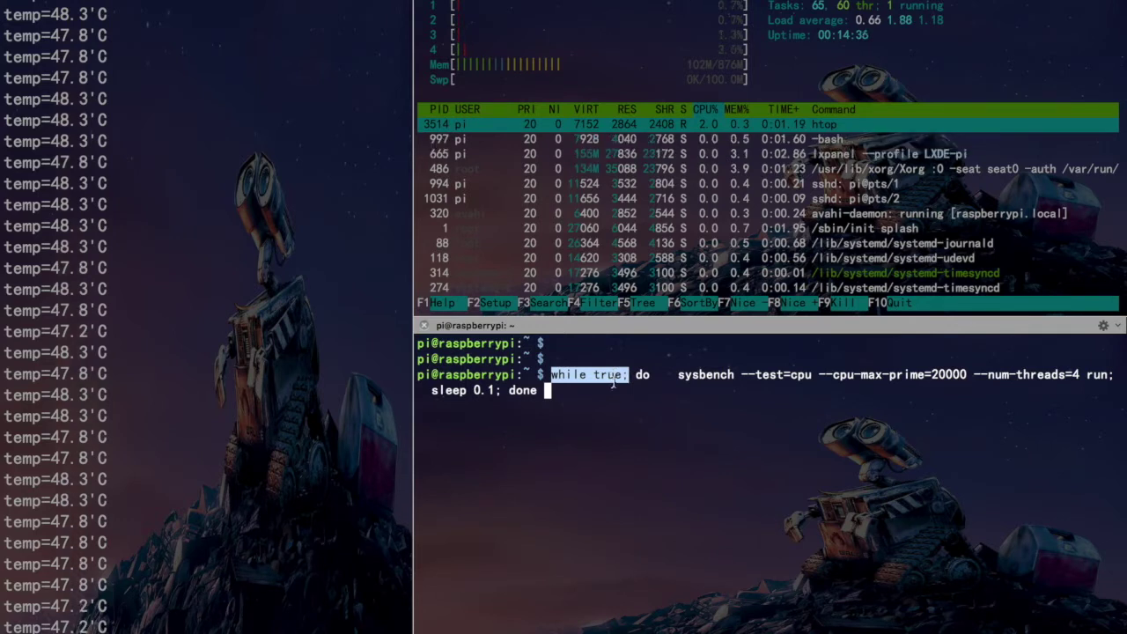
left_click_drag(634, 375, 651, 376)
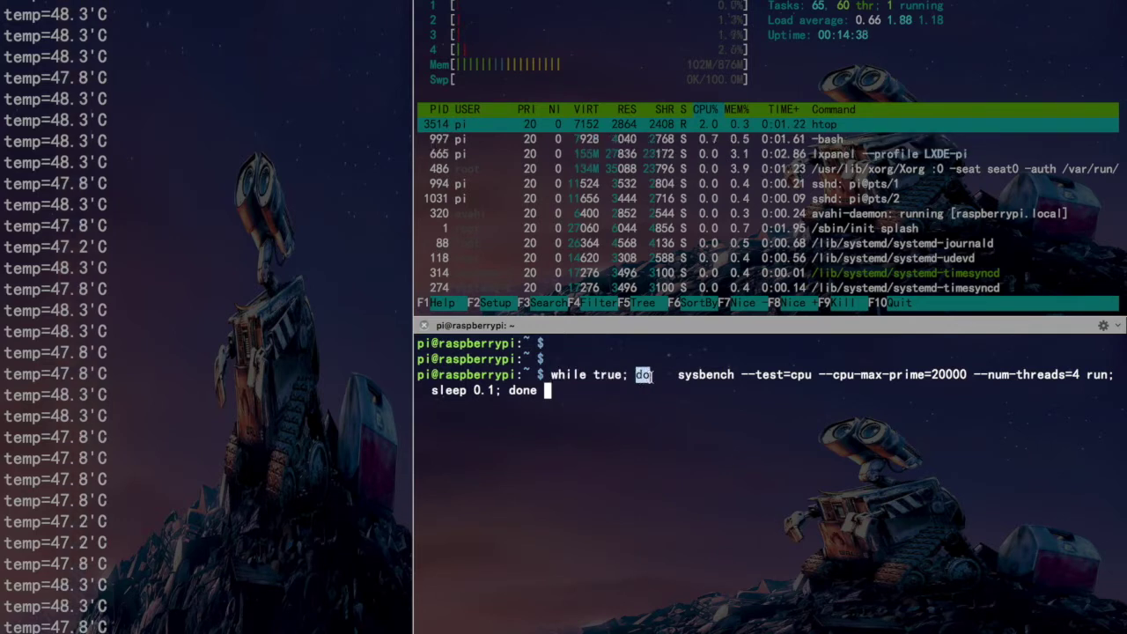
left_click_drag(671, 377, 1108, 376)
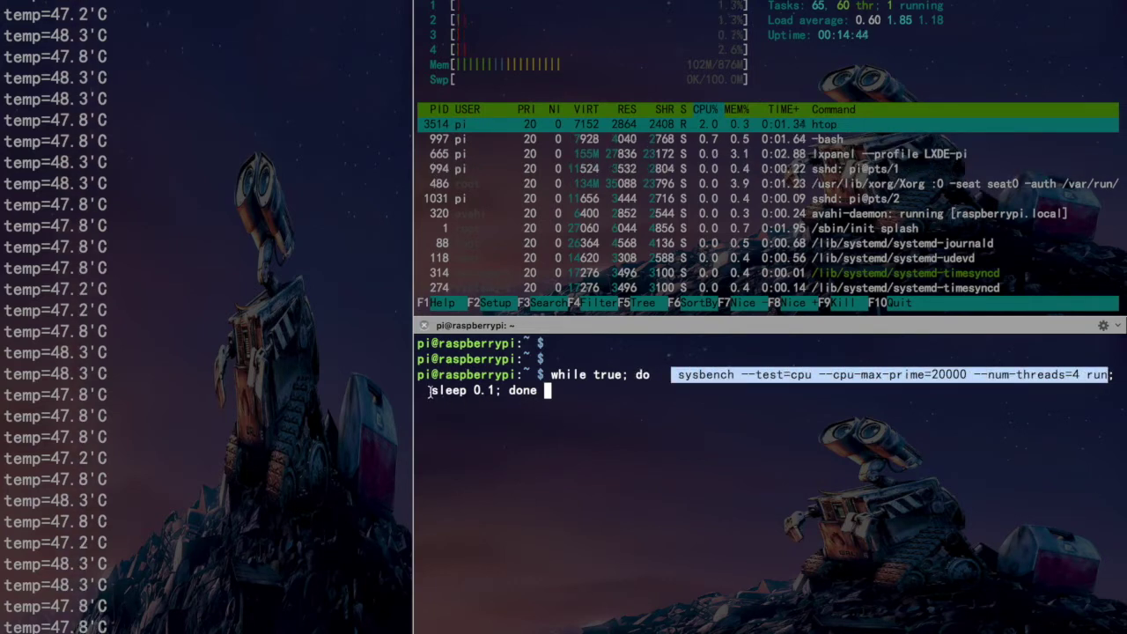
left_click_drag(428, 390, 496, 390)
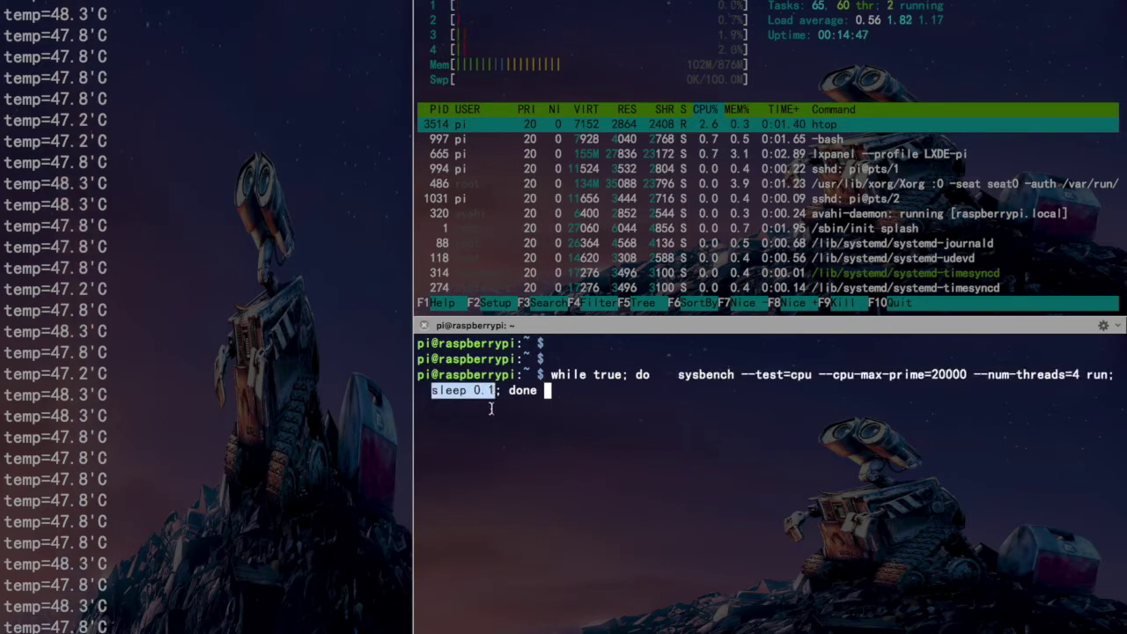
left_click_drag(509, 392, 528, 407)
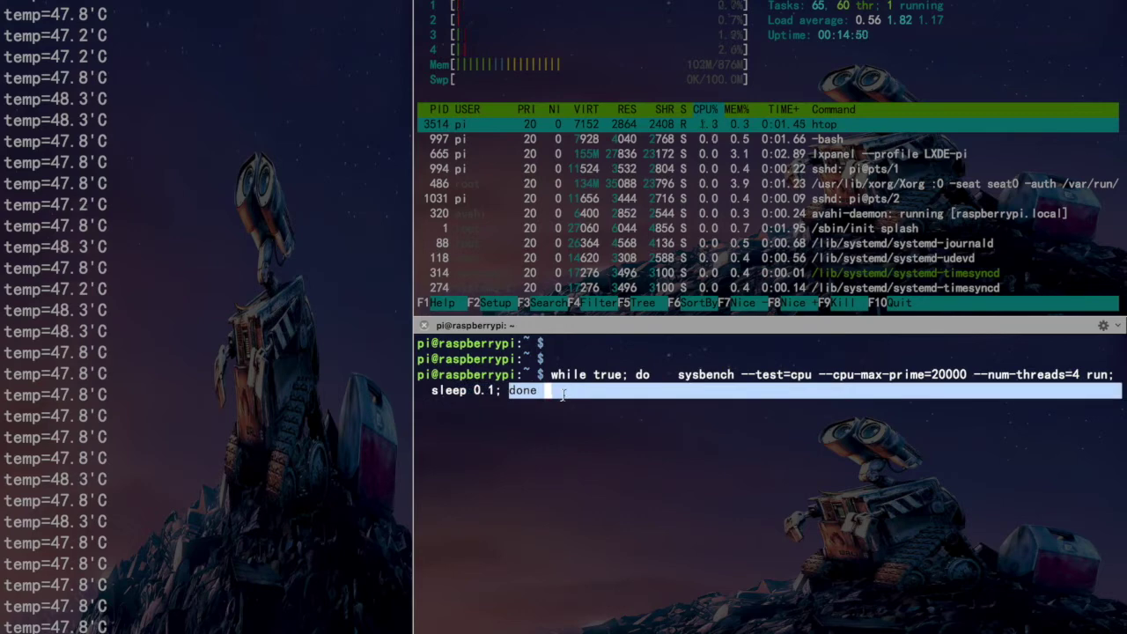
left_click(596, 431)
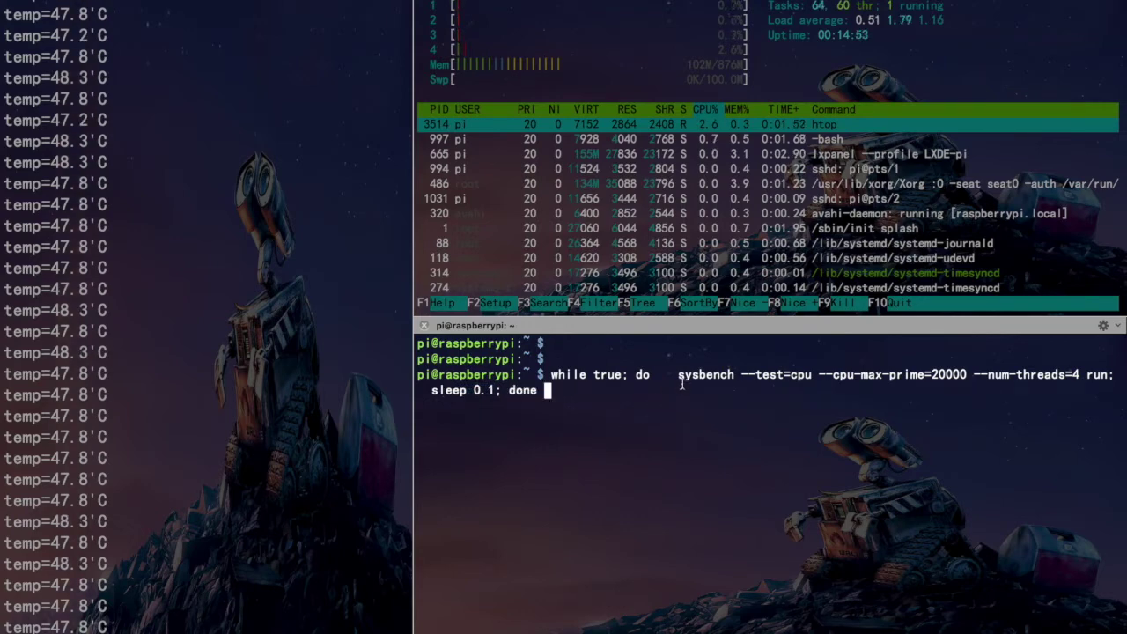
left_click_drag(678, 376, 1115, 376)
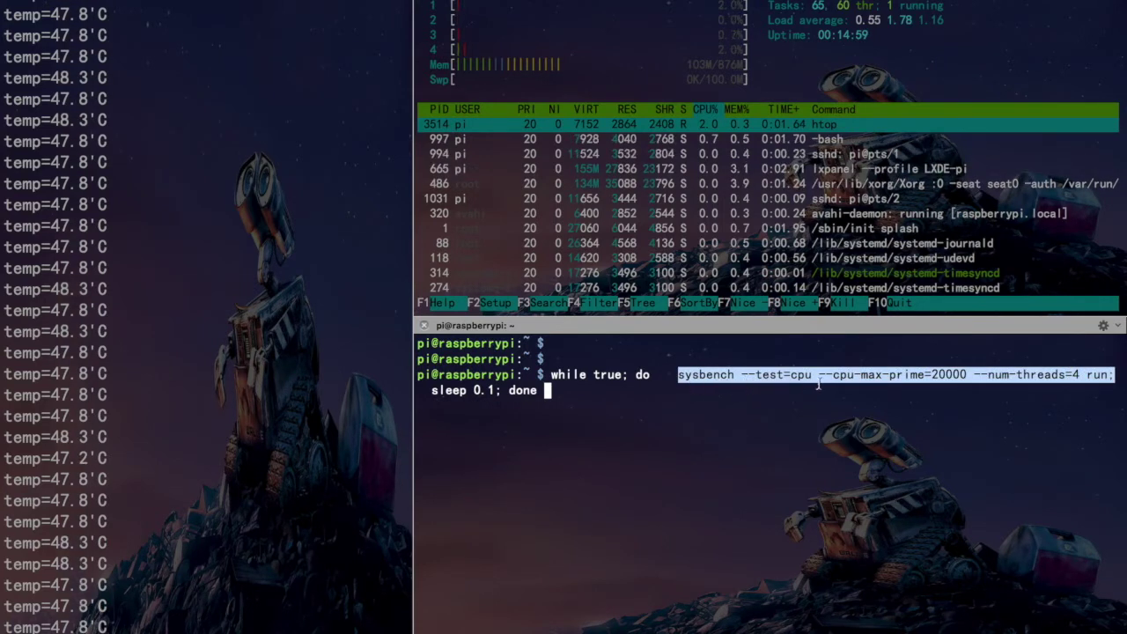
left_click_drag(818, 376, 968, 376)
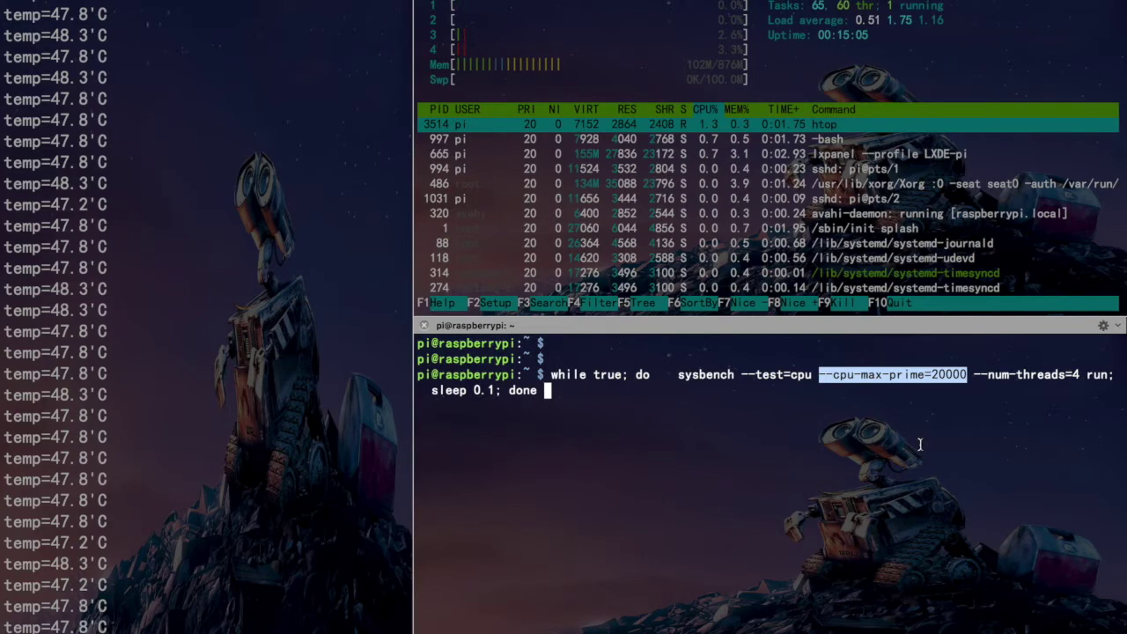
left_click(975, 376)
left_click_drag(974, 376, 1080, 375)
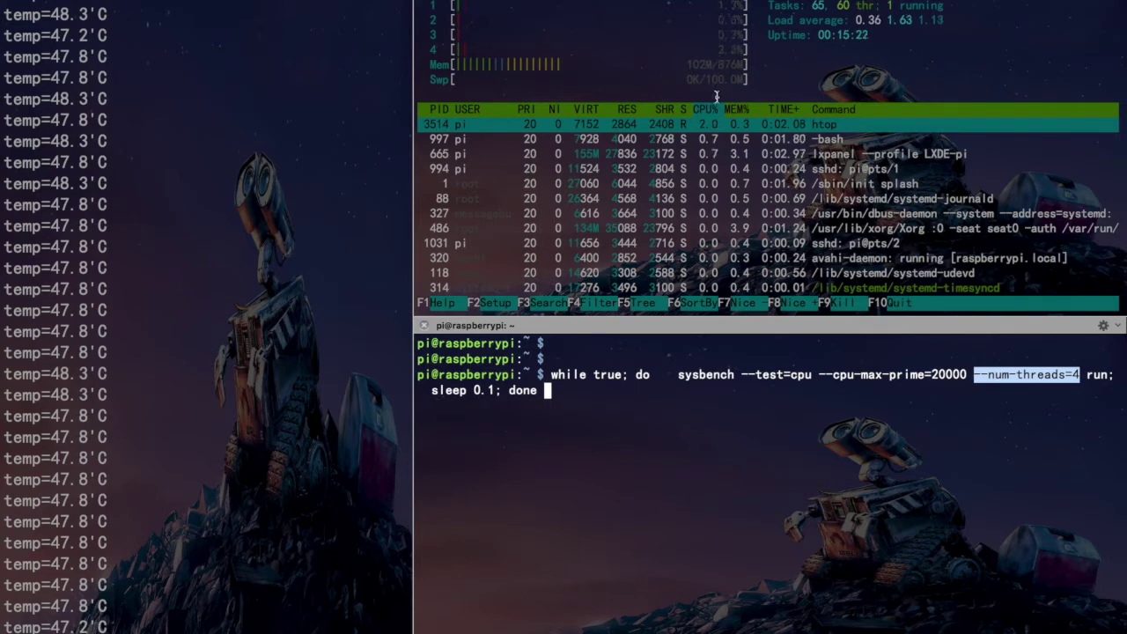
Step: Run the prepared sysbench CPU benchmark loop in the third terminal session
left_click(654, 421)
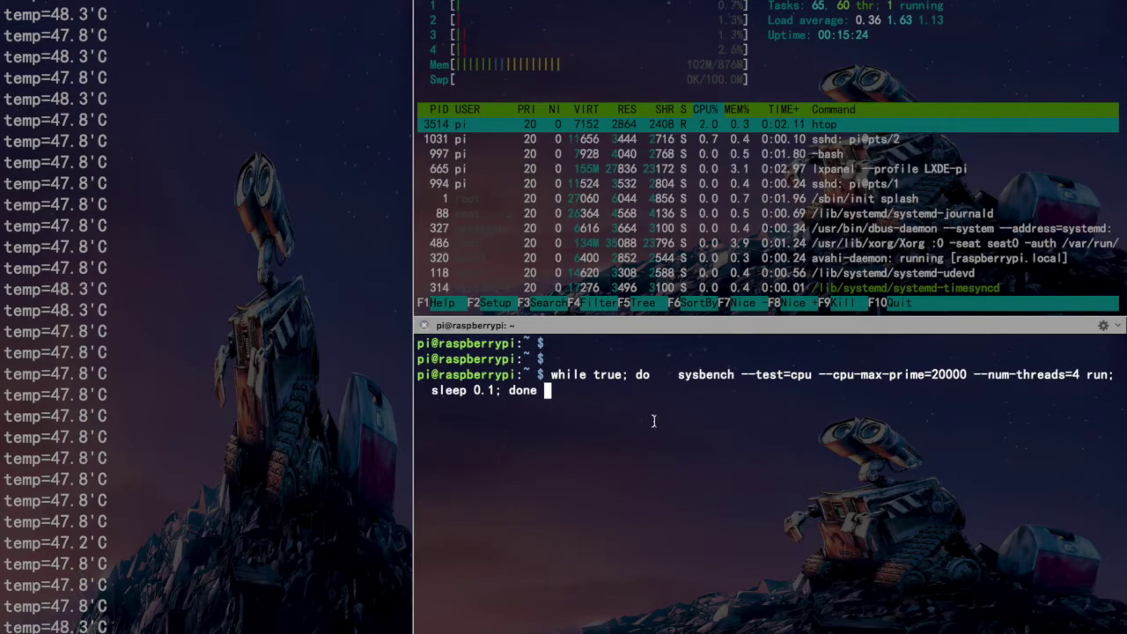
key("Return")
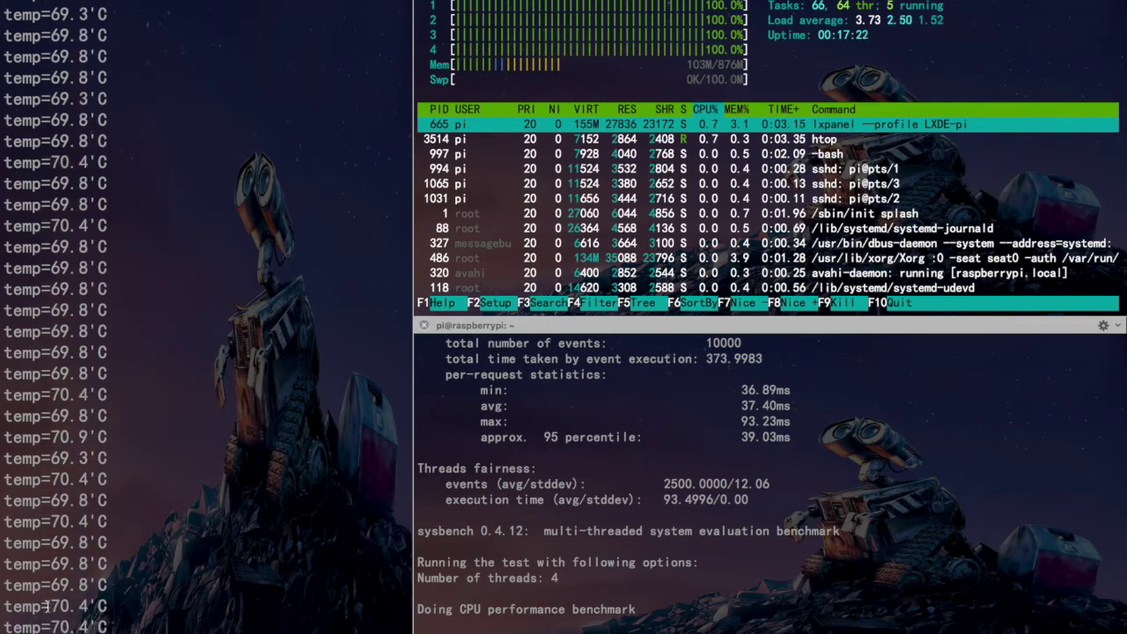
Step: Examine the logged CPU temperature readings while the four-thread sysbench benchmark is running
left_click_drag(48, 597, 133, 627)
left_click_drag(29, 627, 171, 628)
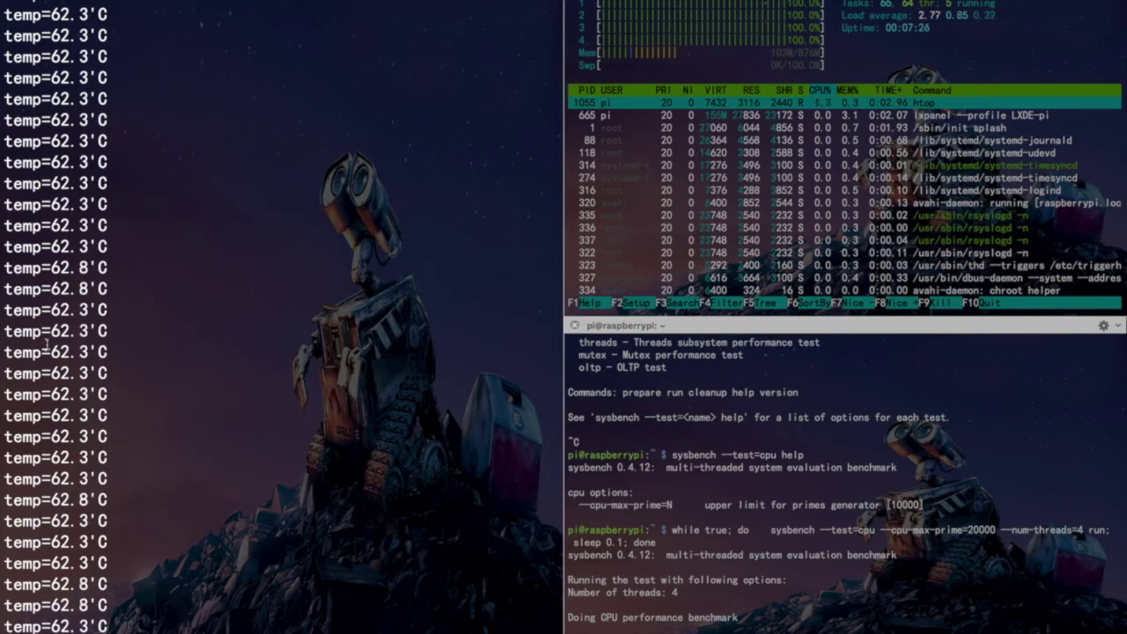
left_click_drag(50, 350, 128, 362)
double_click(69, 353)
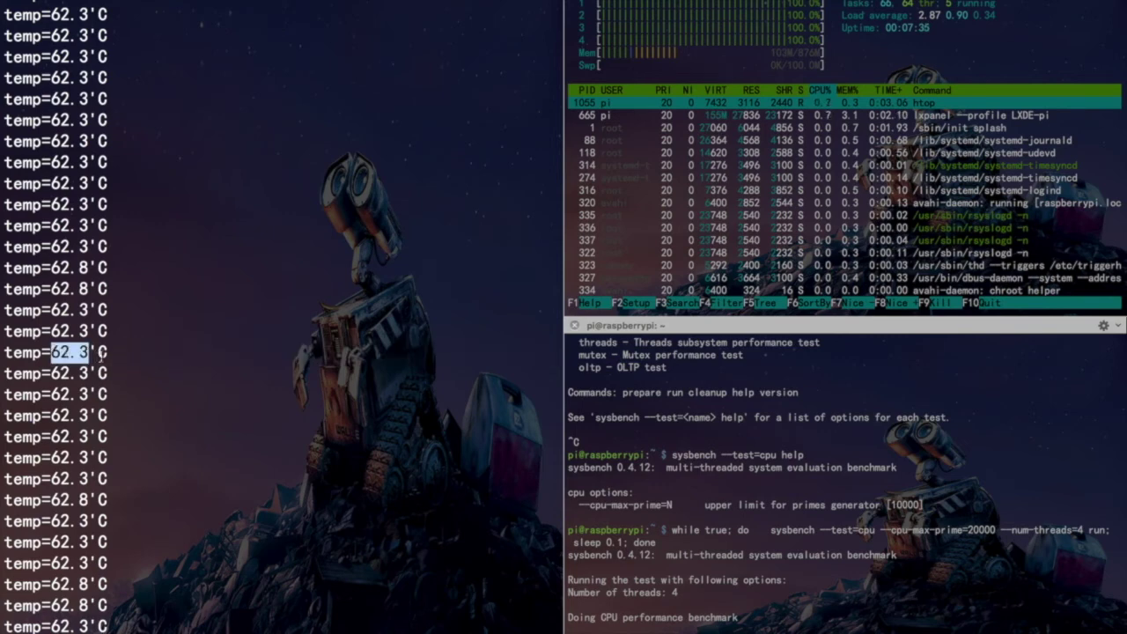